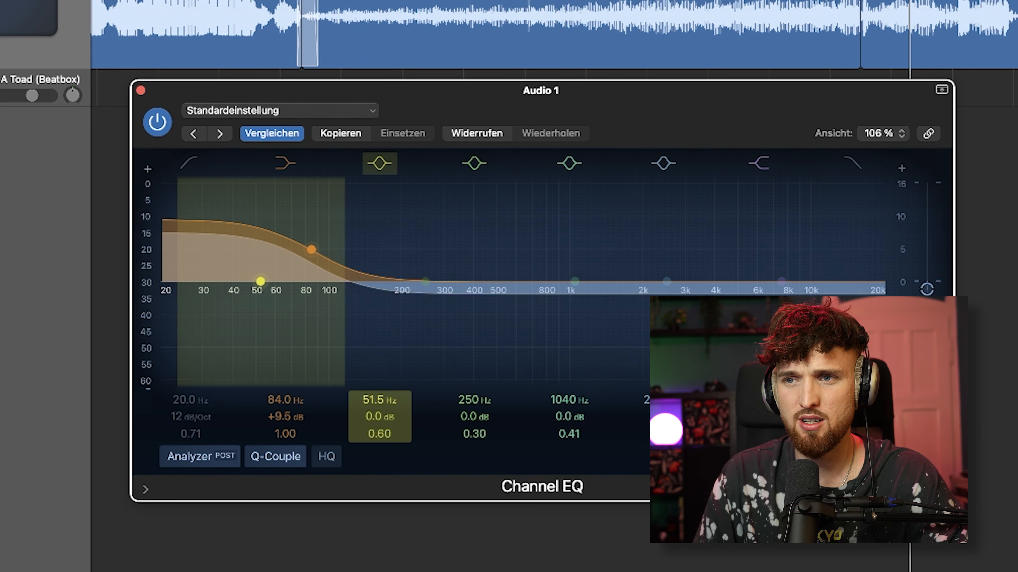
Boost the third EQ band by 11.5 dB around 78 Hz with a Q of 2.90
{"action": "left_click_drag", "start_coordinate": [380, 400], "coordinate": [379, 379]}
{"action": "mouse_move", "coordinate": [379, 421]}
{"action": "left_mouse_down"}
{"action": "mouse_move", "coordinate": [380, 394]}
{"action": "mouse_move", "coordinate": [381, 440]}
{"action": "mouse_move", "coordinate": [364, 421]}
{"action": "left_mouse_up"}
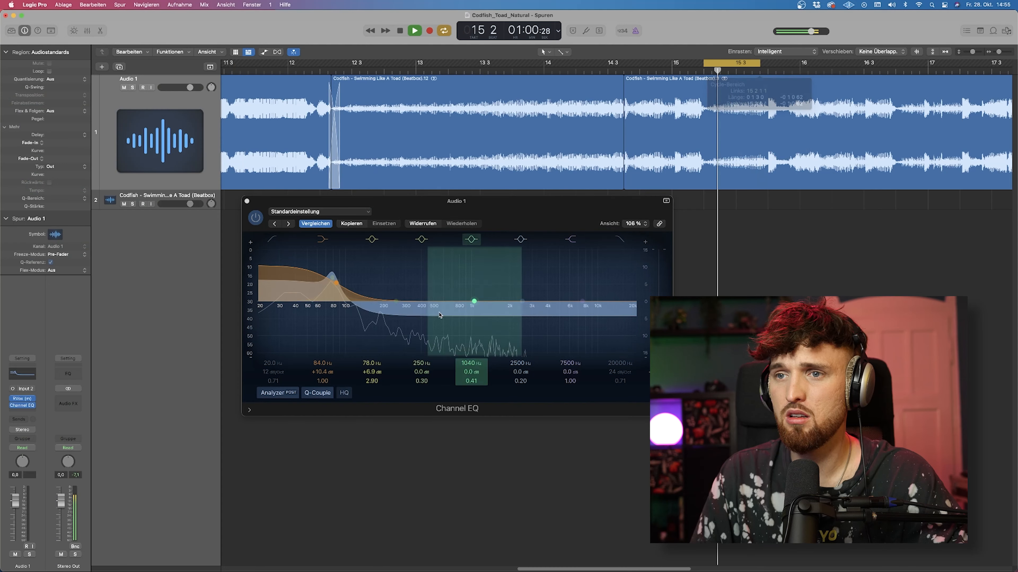
{"action": "left_click_drag", "start_coordinate": [332, 277], "coordinate": [332, 274]}
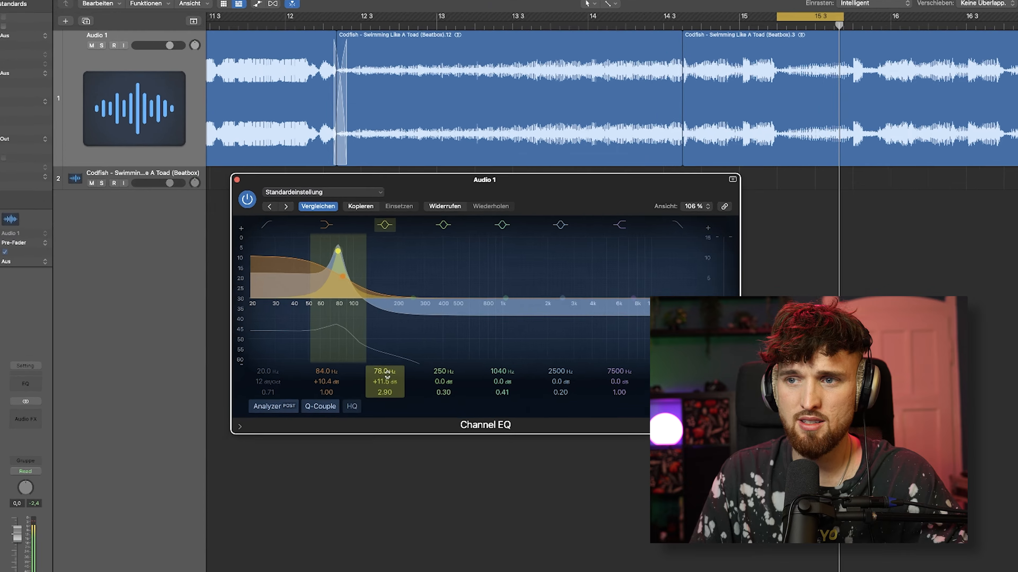
{"action": "left_click_drag", "start_coordinate": [370, 365], "coordinate": [371, 362]}
Retune the third EQ band to 75 Hz and reduce its gain to +6.5 dB while auditioning the loop
{"action": "mouse_move", "coordinate": [411, 416]}
{"action": "left_mouse_down"}
{"action": "mouse_move", "coordinate": [411, 431]}
{"action": "mouse_move", "coordinate": [411, 421]}
{"action": "left_mouse_up"}
{"action": "key", "text": "space"}
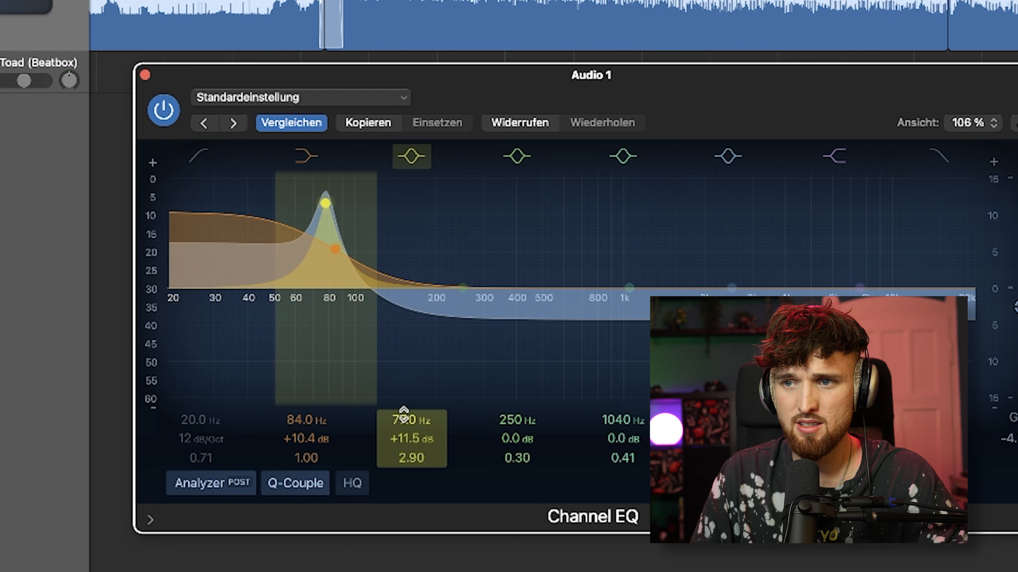
{"action": "left_click_drag", "start_coordinate": [400, 432], "coordinate": [407, 433]}
{"action": "key", "text": "space"}
{"action": "key", "text": "space"}
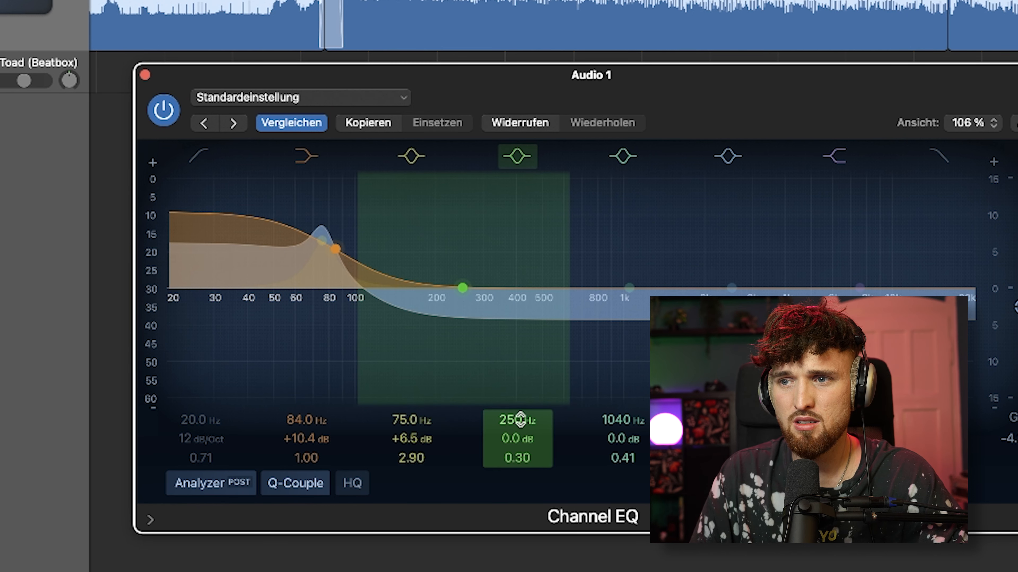
Set the fourth EQ band to a sub-bass boost at 38.6 Hz with +2.8 dB gain and a Q of 1.80
{"action": "mouse_move", "coordinate": [513, 421]}
{"action": "left_mouse_down"}
{"action": "mouse_move", "coordinate": [516, 445]}
{"action": "mouse_move", "coordinate": [521, 431]}
{"action": "mouse_move", "coordinate": [526, 438]}
{"action": "mouse_move", "coordinate": [518, 457]}
{"action": "mouse_move", "coordinate": [515, 419]}
{"action": "left_mouse_up"}
{"action": "key", "text": "space"}
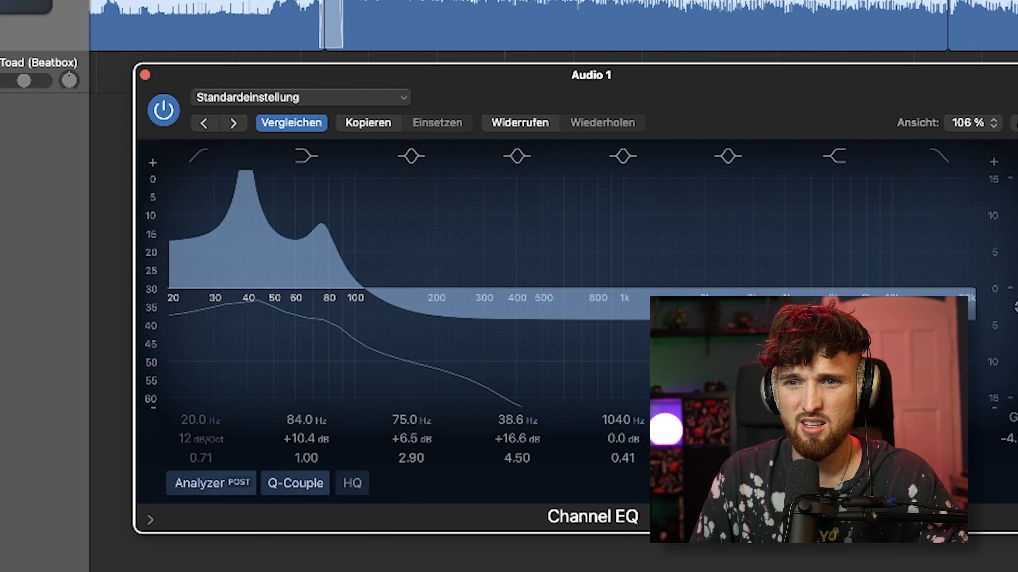
{"action": "left_click_drag", "start_coordinate": [517, 439], "coordinate": [518, 480]}
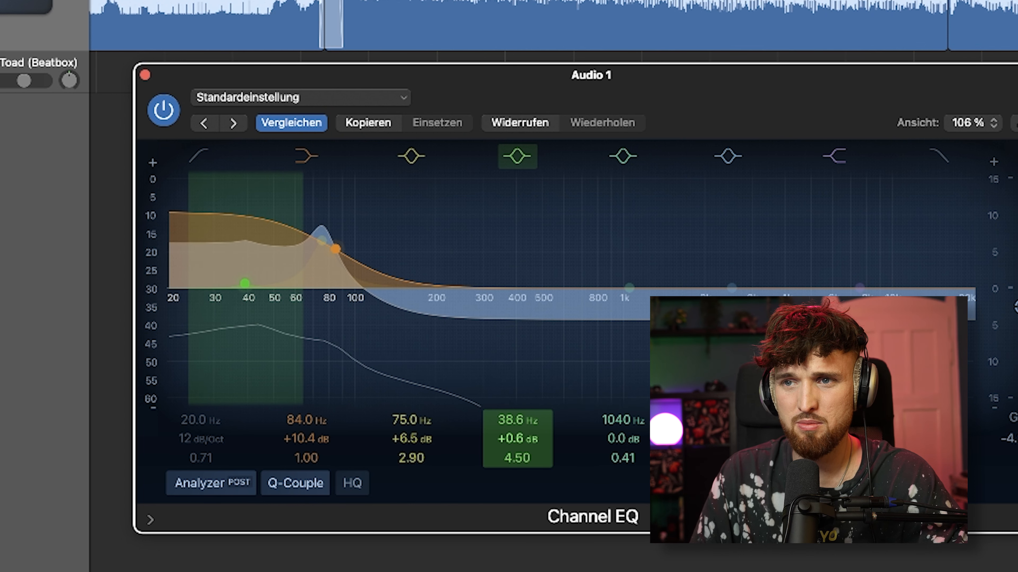
{"action": "left_click_drag", "start_coordinate": [517, 438], "coordinate": [520, 466]}
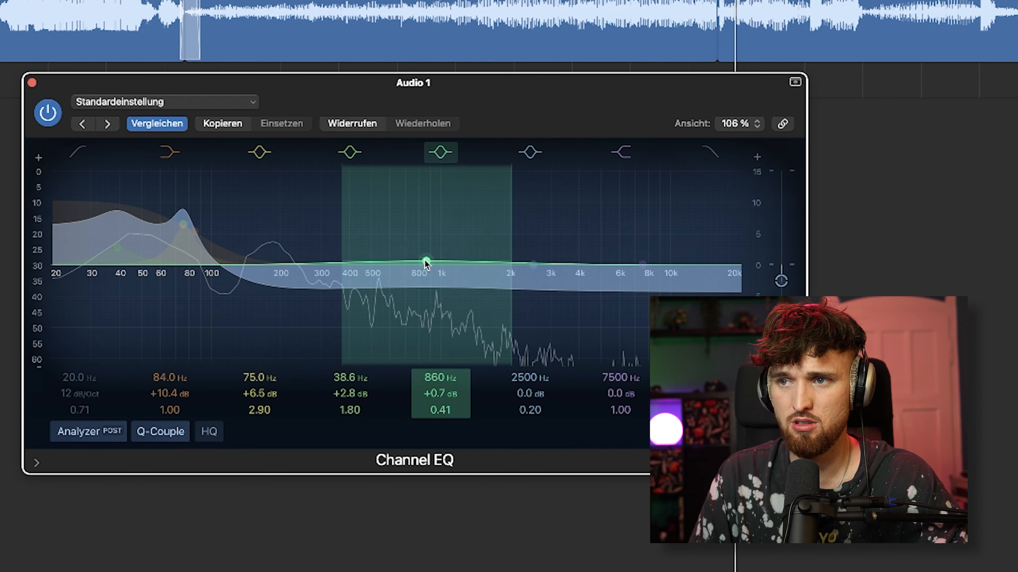
Set the fifth EQ band to a midrange boost at 855 Hz with about +4.8 dB gain and a Q of 0.48
{"action": "left_click_drag", "start_coordinate": [464, 300], "coordinate": [460, 288]}
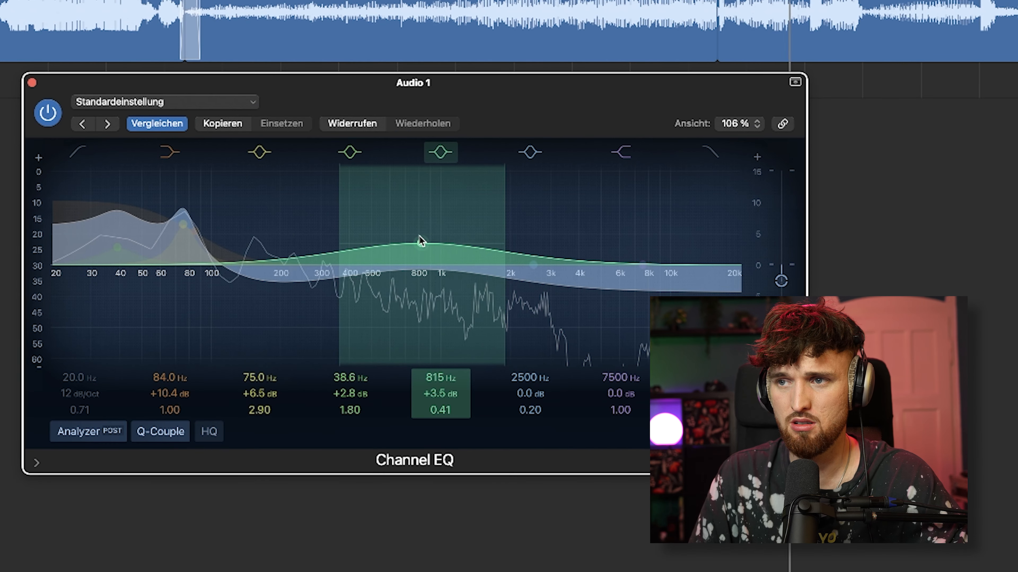
{"action": "left_click_drag", "start_coordinate": [439, 410], "coordinate": [440, 403]}
{"action": "key", "text": "space"}
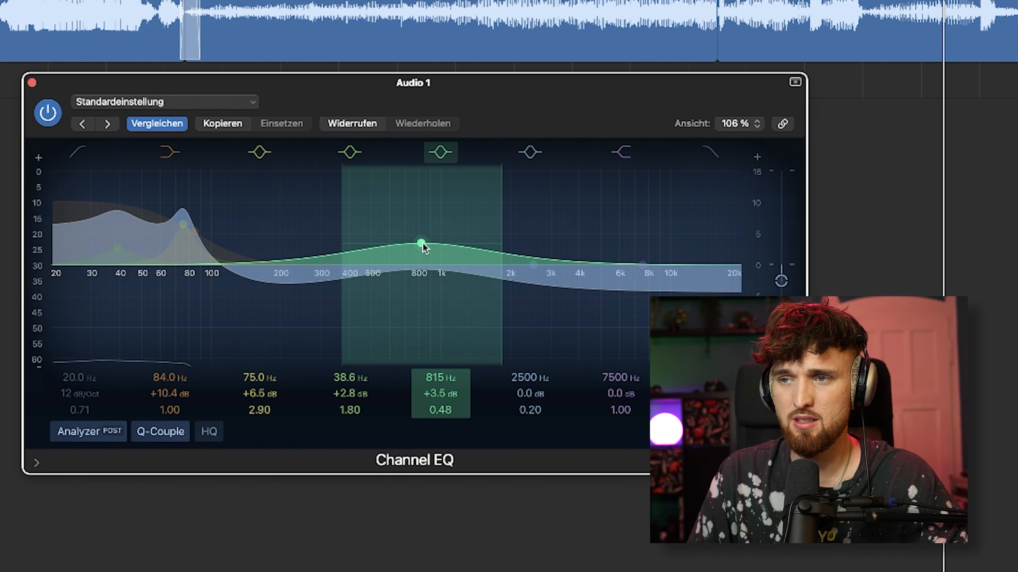
{"action": "left_click_drag", "start_coordinate": [417, 235], "coordinate": [428, 177]}
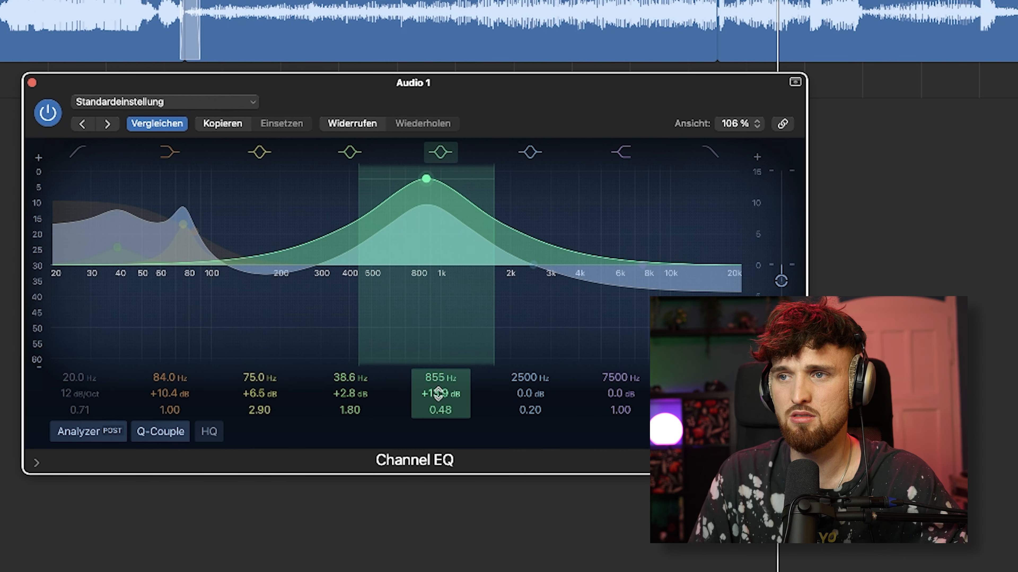
{"action": "left_click_drag", "start_coordinate": [437, 395], "coordinate": [438, 418]}
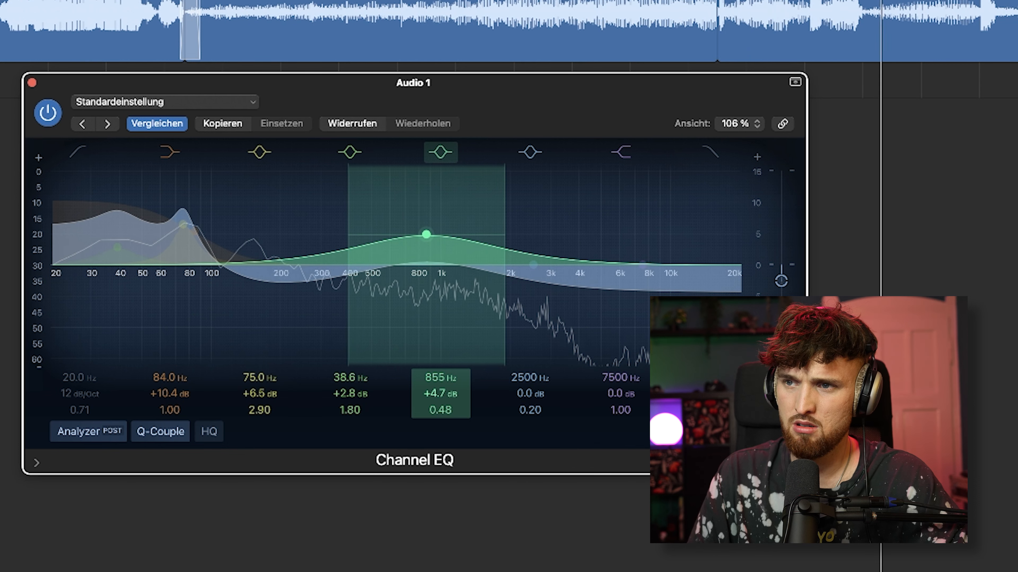
Compare the sound with the fifth EQ band off and on, and raise its gain to +5.7 dB
{"action": "left_click", "coordinate": [441, 153]}
{"action": "left_click", "coordinate": [442, 153]}
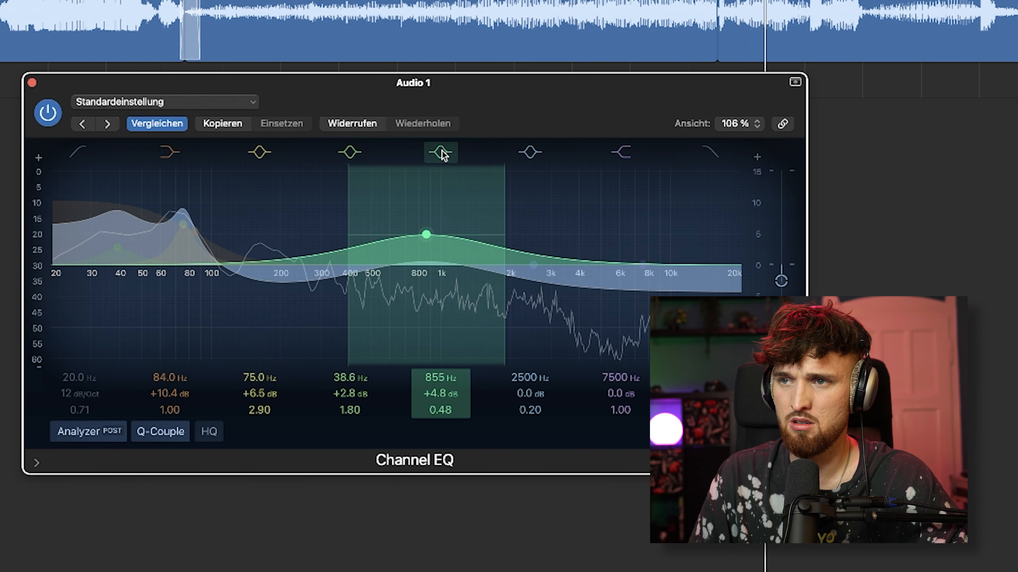
{"action": "left_click", "coordinate": [443, 154]}
{"action": "left_click", "coordinate": [441, 153]}
{"action": "left_click_drag", "start_coordinate": [426, 235], "coordinate": [426, 230]}
{"action": "key", "text": "space"}
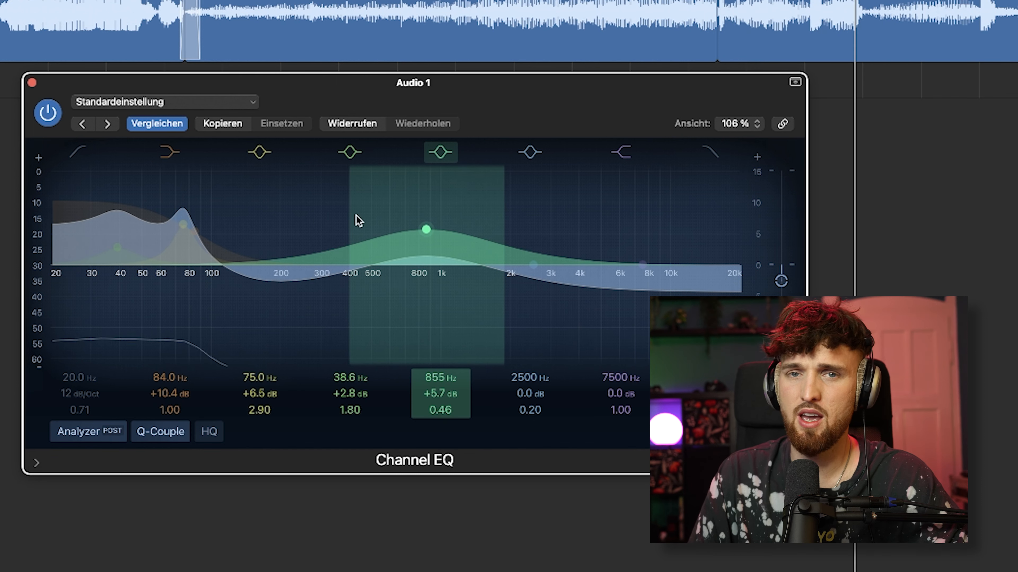
Boost the sixth EQ band at 4940 Hz by 5.2 dB with a Q of 0.67
{"action": "key", "text": "space"}
{"action": "left_click_drag", "start_coordinate": [534, 267], "coordinate": [602, 253]}
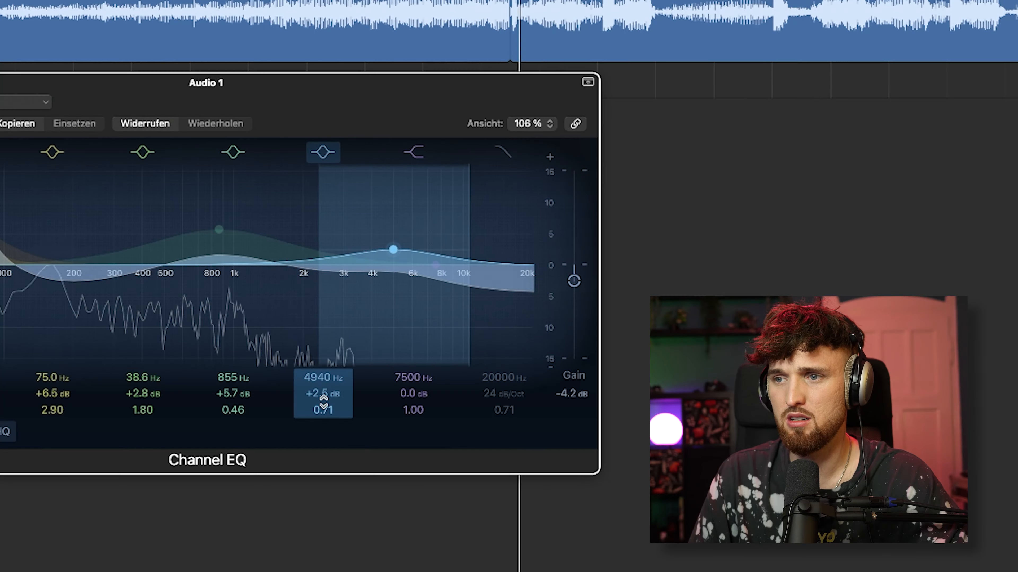
{"action": "mouse_move", "coordinate": [323, 398]}
{"action": "left_mouse_down"}
{"action": "mouse_move", "coordinate": [322, 383]}
{"action": "mouse_move", "coordinate": [323, 400]}
{"action": "left_mouse_up"}
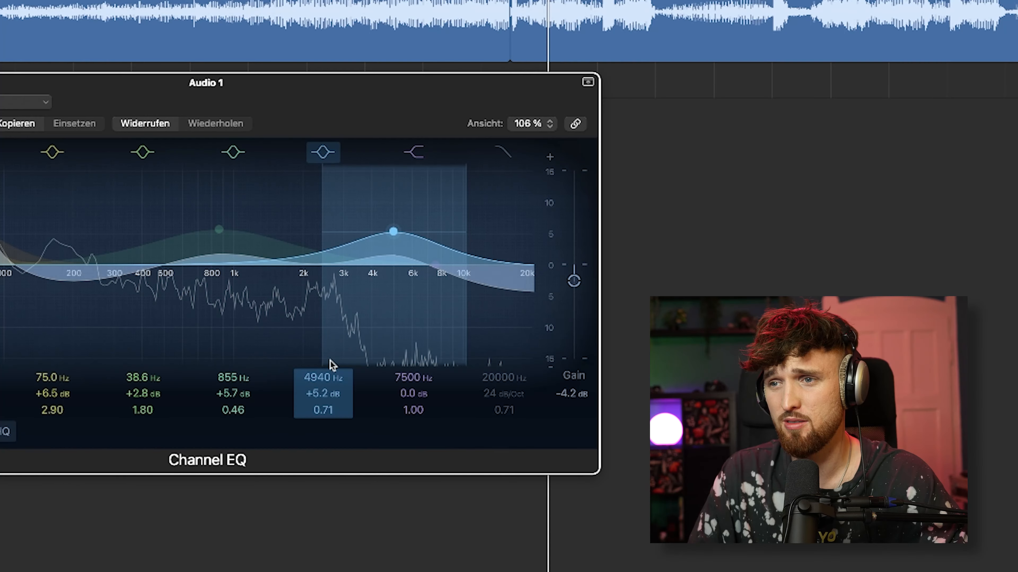
{"action": "left_click_drag", "start_coordinate": [325, 414], "coordinate": [323, 389]}
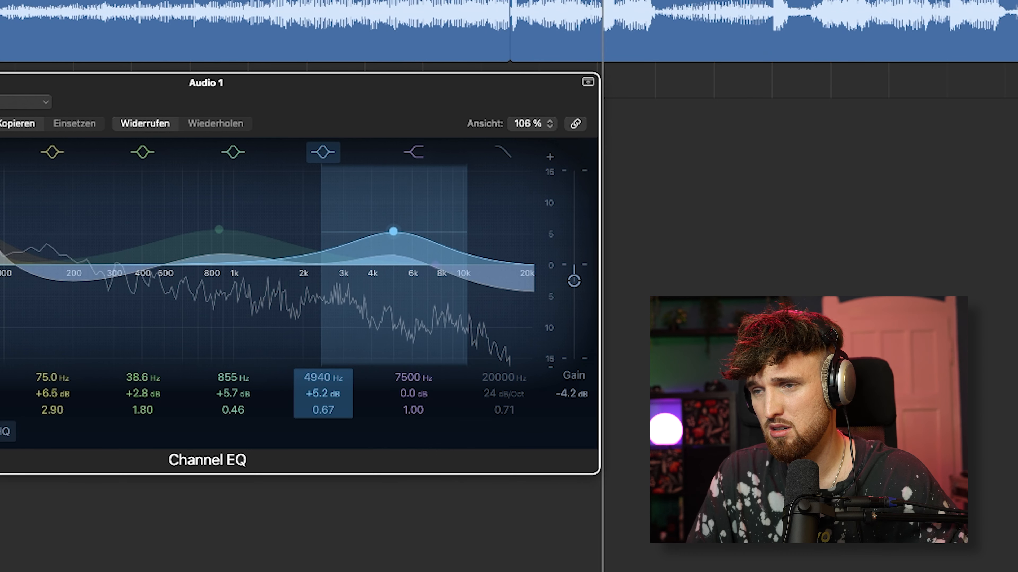
Boost the high shelf by 16.2 dB at 8750 Hz while auditioning the loop, and set the 4940 Hz band's gain to +5.4 dB
{"action": "mouse_move", "coordinate": [413, 394]}
{"action": "left_mouse_down"}
{"action": "mouse_move", "coordinate": [413, 359]}
{"action": "mouse_move", "coordinate": [409, 401]}
{"action": "left_mouse_up"}
{"action": "key", "text": "space"}
{"action": "key", "text": "space"}
{"action": "key", "text": "space"}
{"action": "key", "text": "space"}
{"action": "left_click_drag", "start_coordinate": [408, 396], "coordinate": [409, 378]}
{"action": "key", "text": "space"}
{"action": "key", "text": "space"}
{"action": "key", "text": "space"}
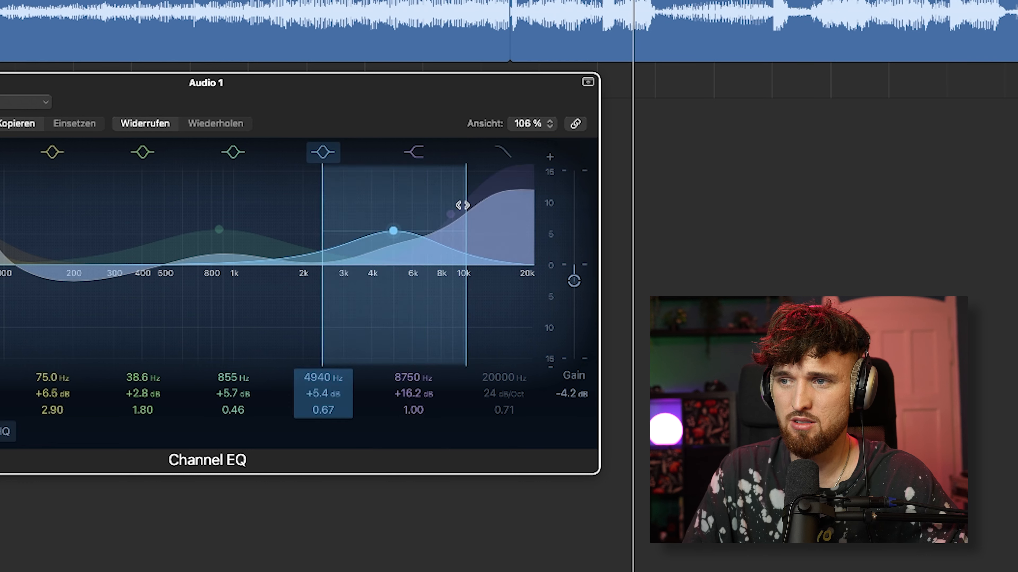
Raise the high shelf's frequency to 13800 Hz and reduce its gain to +9.0 dB
{"action": "key", "text": "space"}
{"action": "key", "text": "space"}
{"action": "left_click_drag", "start_coordinate": [400, 379], "coordinate": [400, 358]}
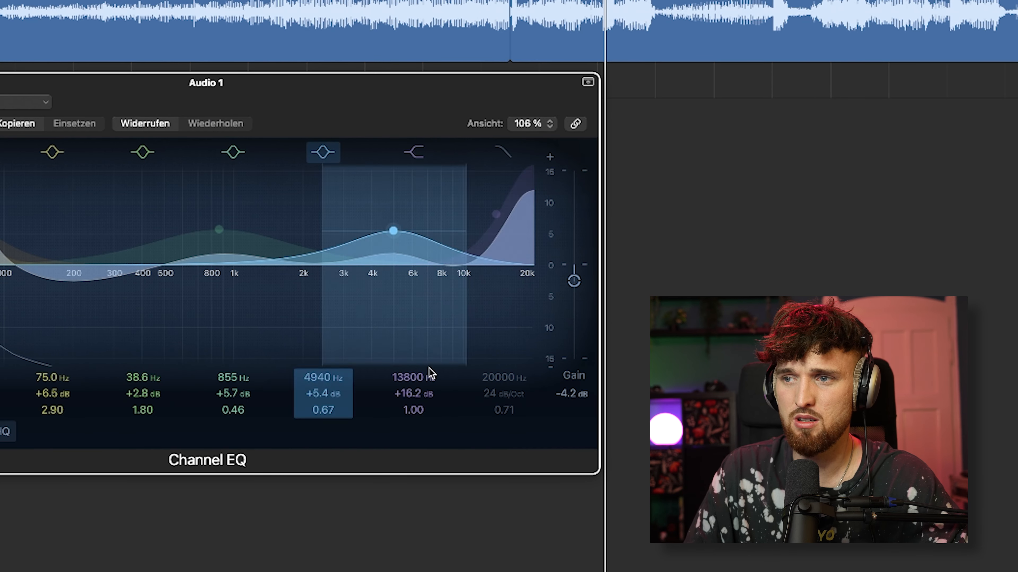
{"action": "key", "text": "space"}
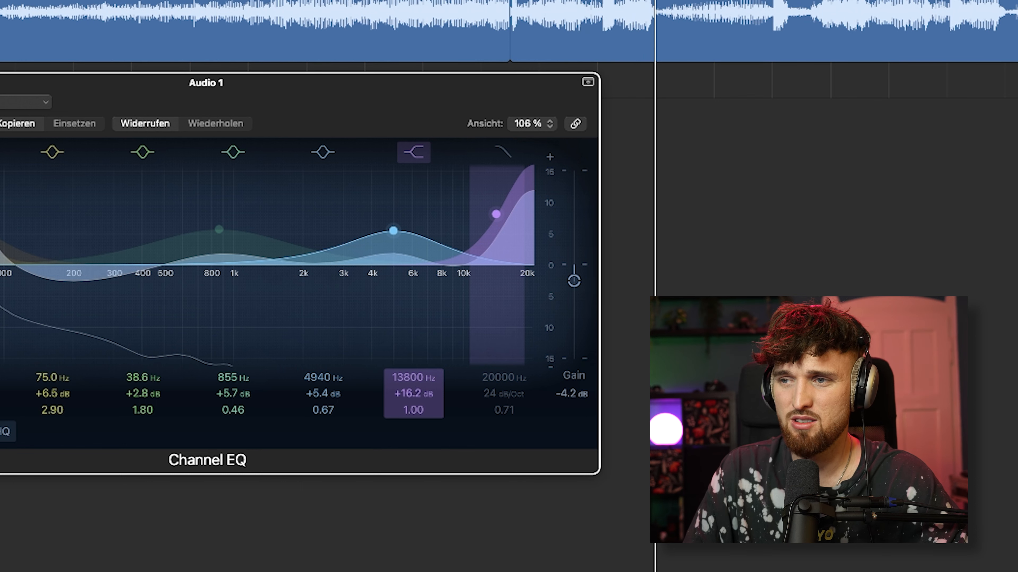
{"action": "left_click_drag", "start_coordinate": [407, 388], "coordinate": [407, 395]}
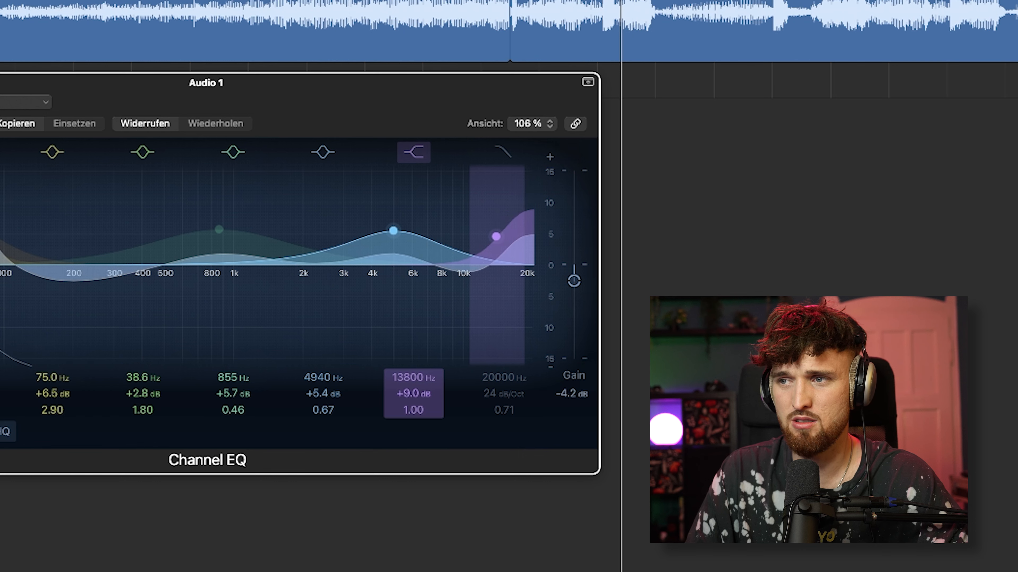
Set the high shelf's gain to +8.5 dB and compare the sound with the shelf off and on
{"action": "left_click", "coordinate": [413, 152]}
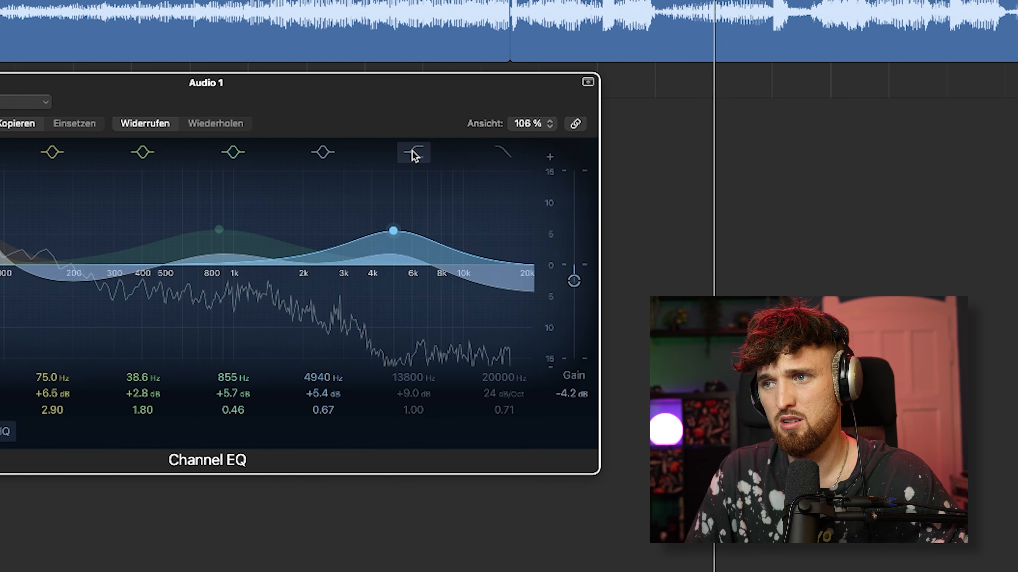
{"action": "left_click", "coordinate": [413, 152]}
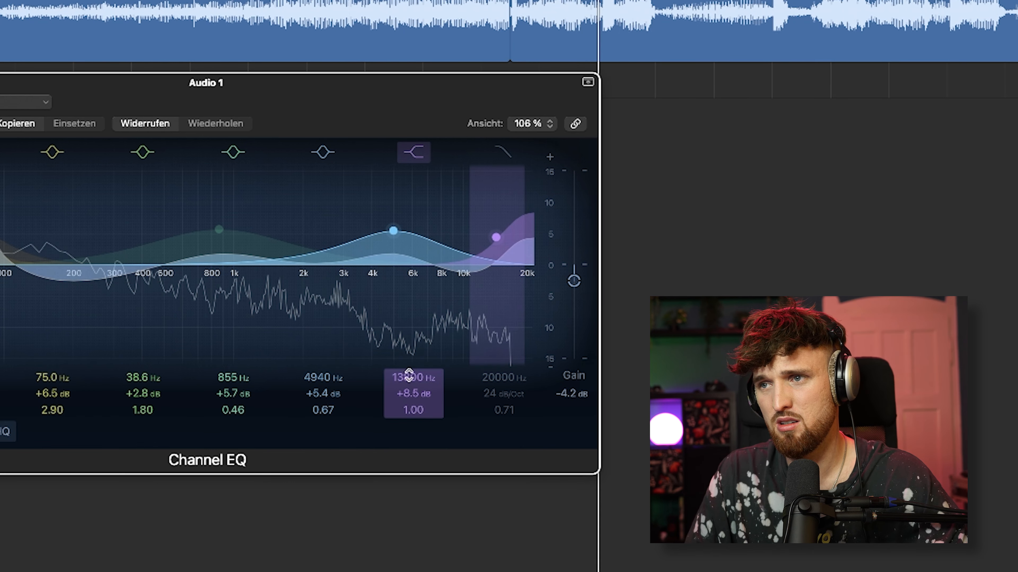
{"action": "left_click", "coordinate": [414, 152]}
{"action": "left_click", "coordinate": [414, 152]}
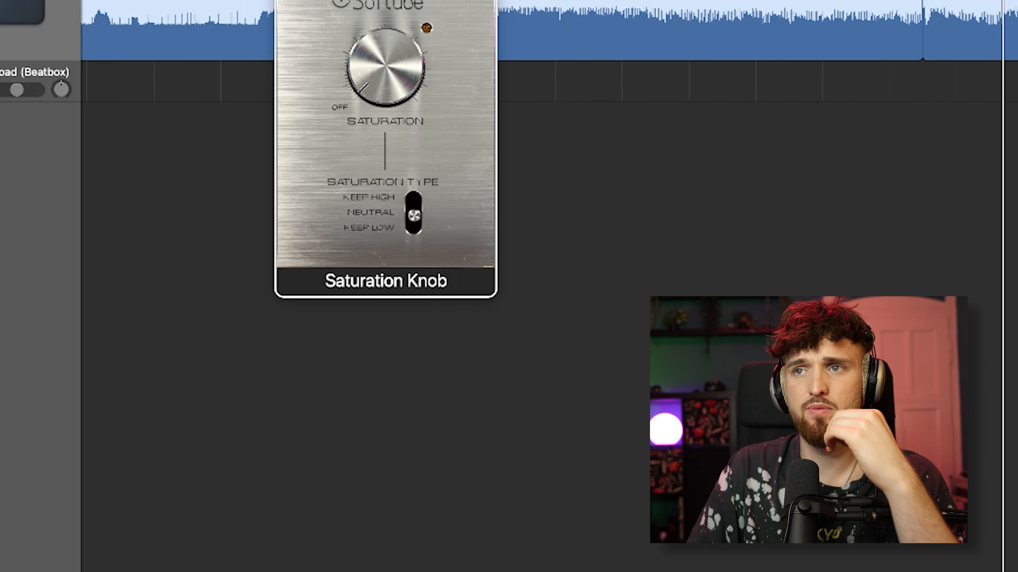
Set the Saturation Knob's saturation type to Keep Low and adjust the saturation amount by ear
{"action": "left_click_drag", "start_coordinate": [310, 0], "coordinate": [256, 118]}
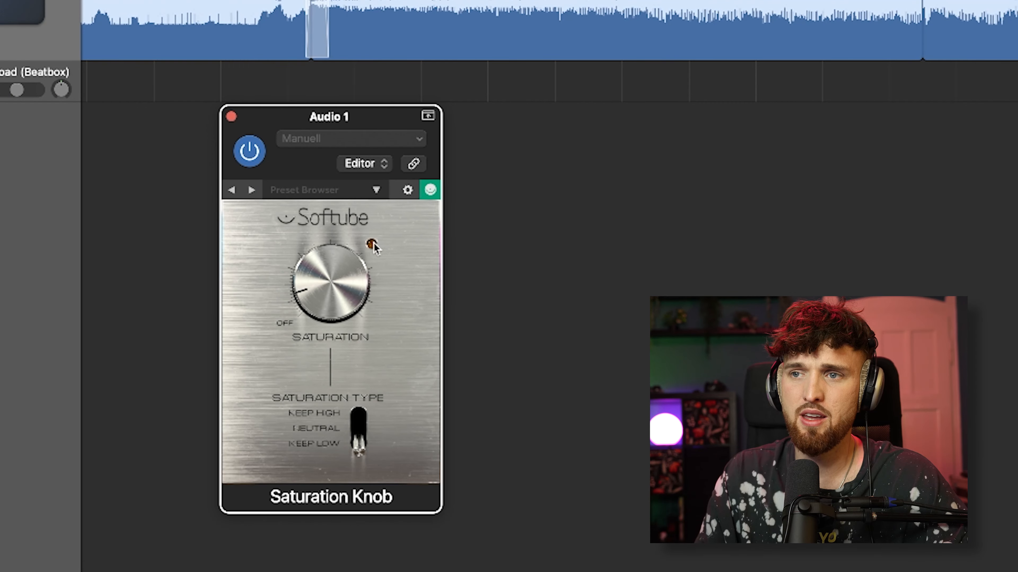
{"action": "left_click_drag", "start_coordinate": [322, 298], "coordinate": [324, 285]}
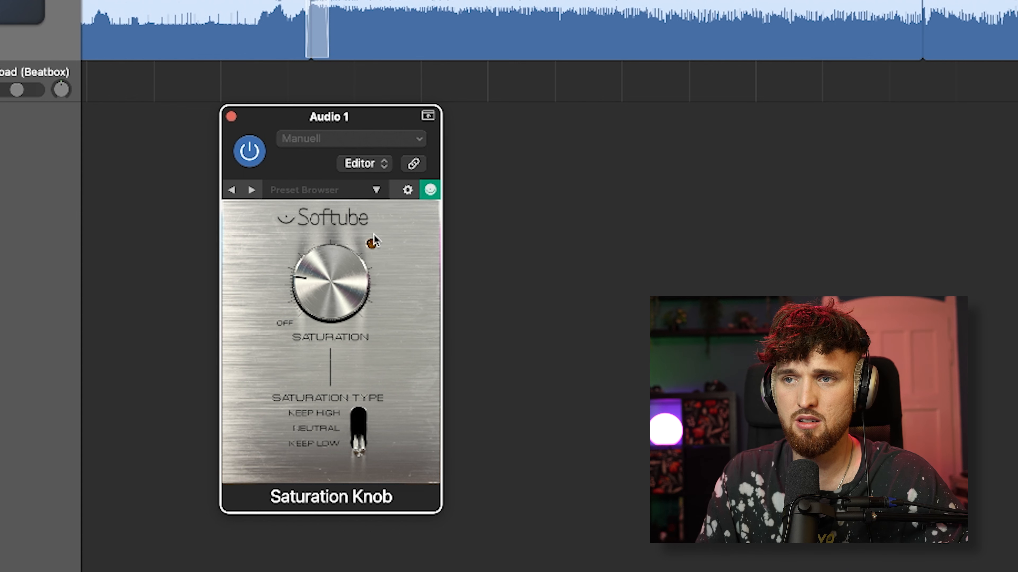
{"action": "left_click_drag", "start_coordinate": [323, 299], "coordinate": [321, 272]}
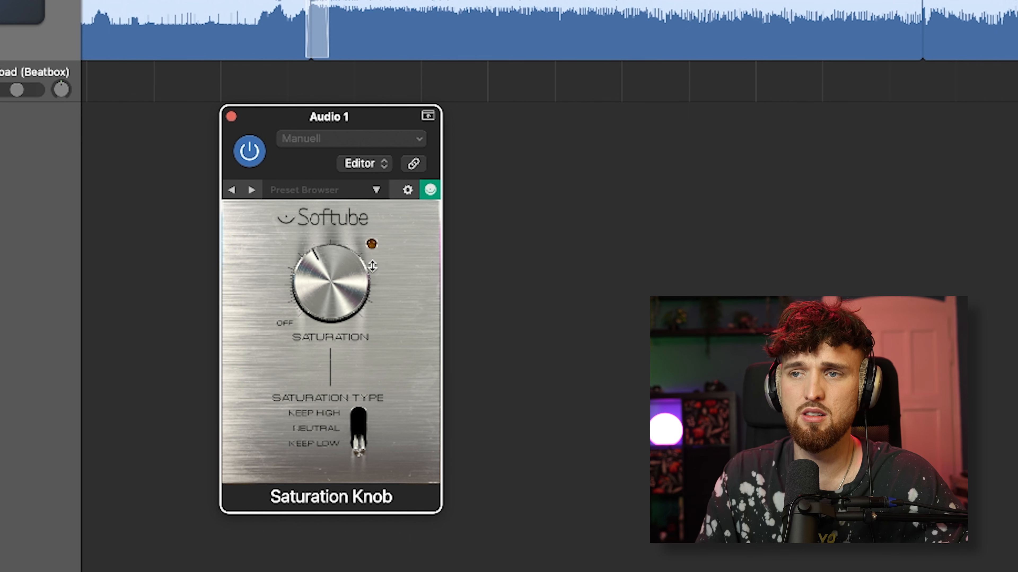
{"action": "left_click_drag", "start_coordinate": [344, 285], "coordinate": [342, 295]}
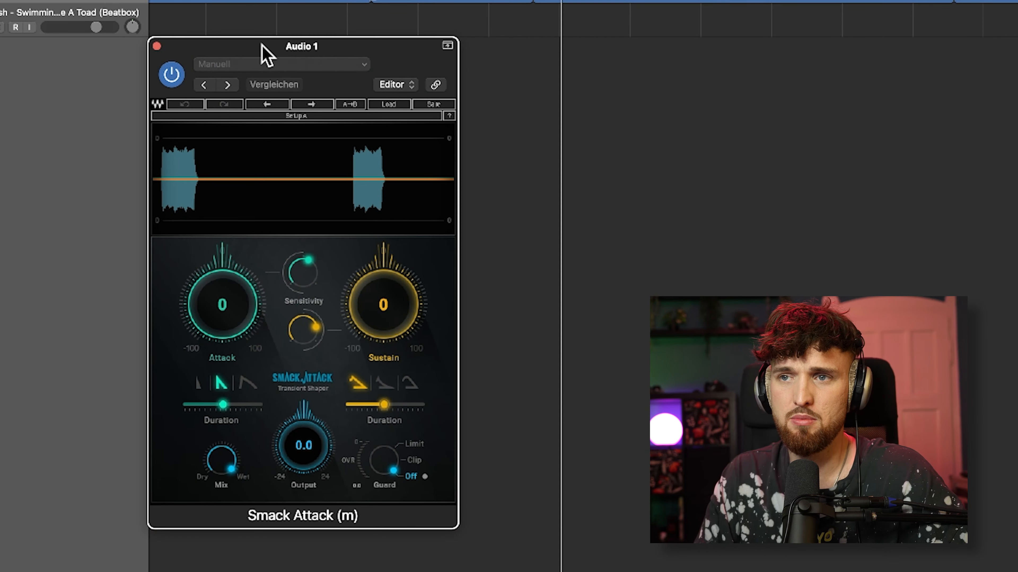
Raise the attack in the Smack Attack transient shaper, set its guard to Clip, and fine-tune the attack amount
{"action": "left_click_drag", "start_coordinate": [262, 44], "coordinate": [264, 35]}
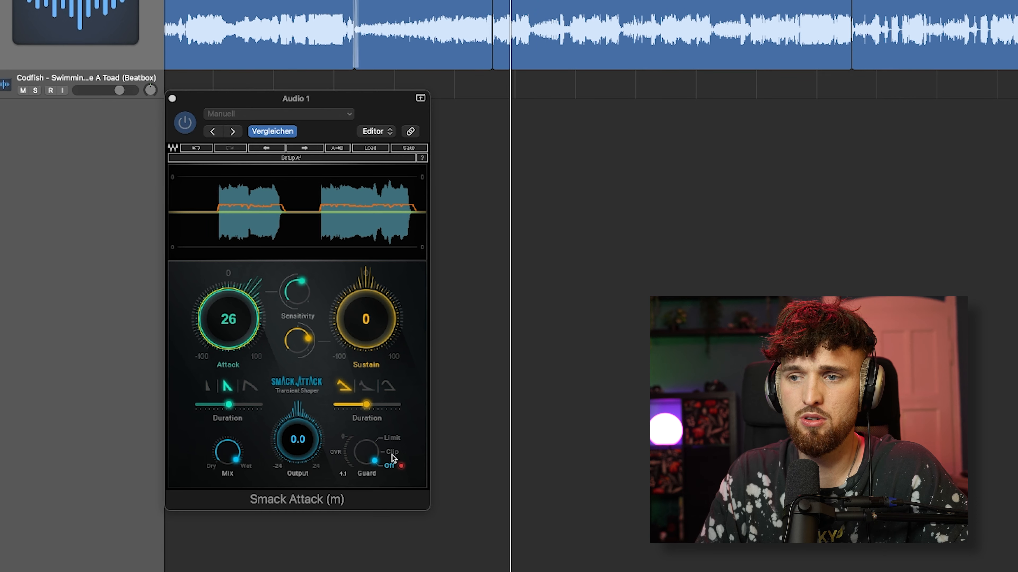
{"action": "left_click", "coordinate": [393, 453]}
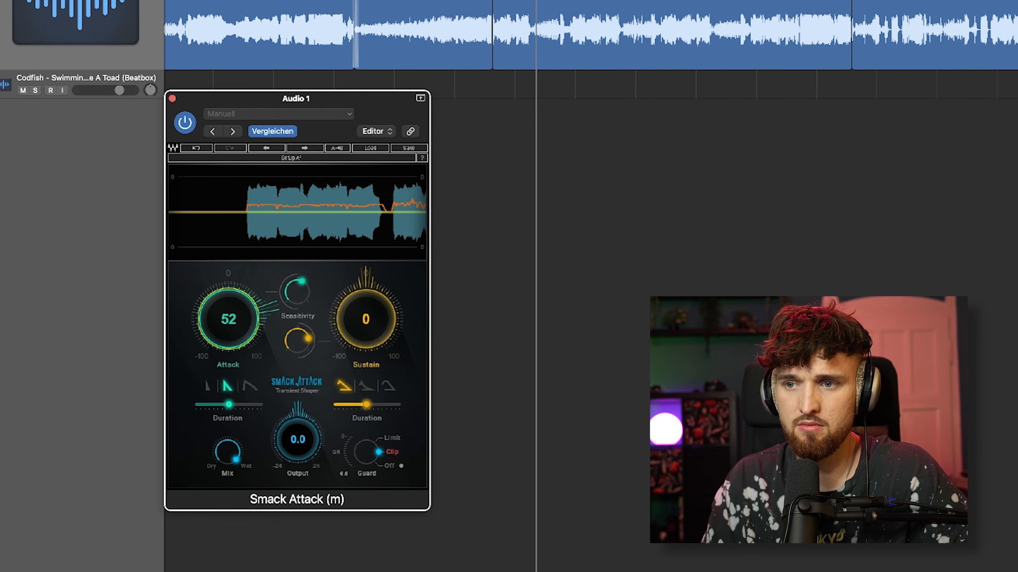
{"action": "left_click_drag", "start_coordinate": [229, 319], "coordinate": [228, 326]}
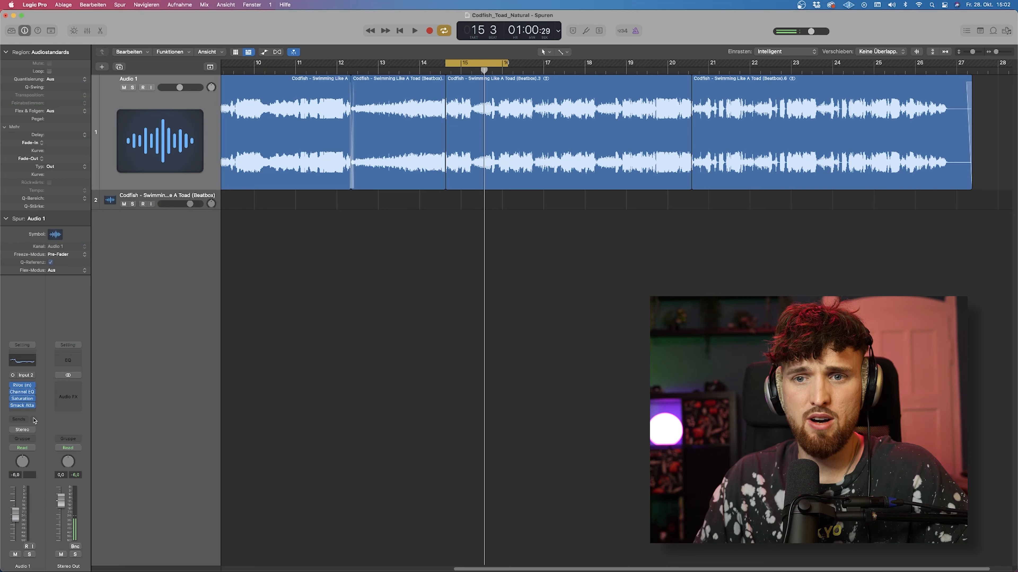
Add a bus send on the Audio 1 channel strip
{"action": "left_click", "coordinate": [22, 421]}
{"action": "mouse_move", "coordinate": [24, 434]}
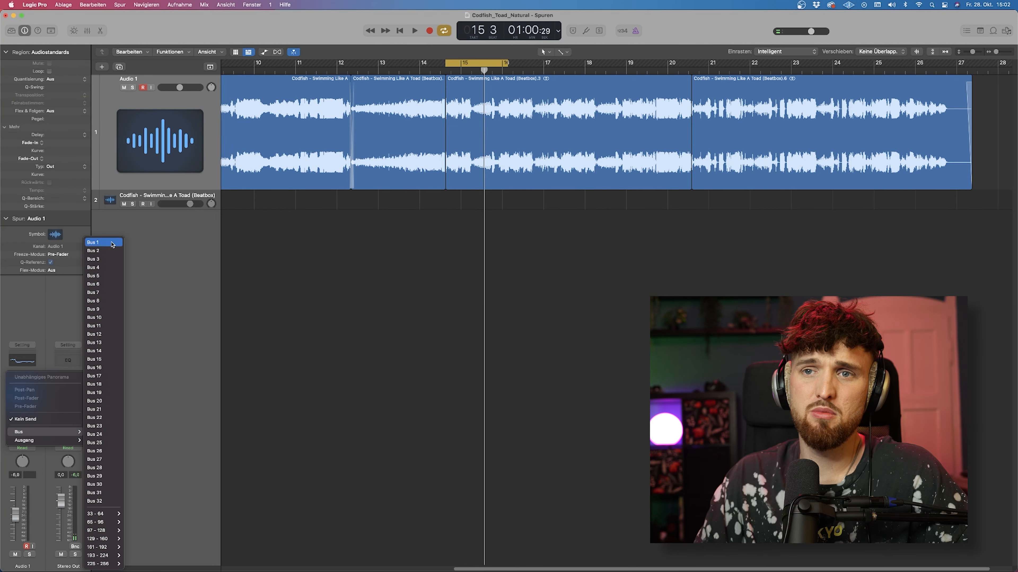